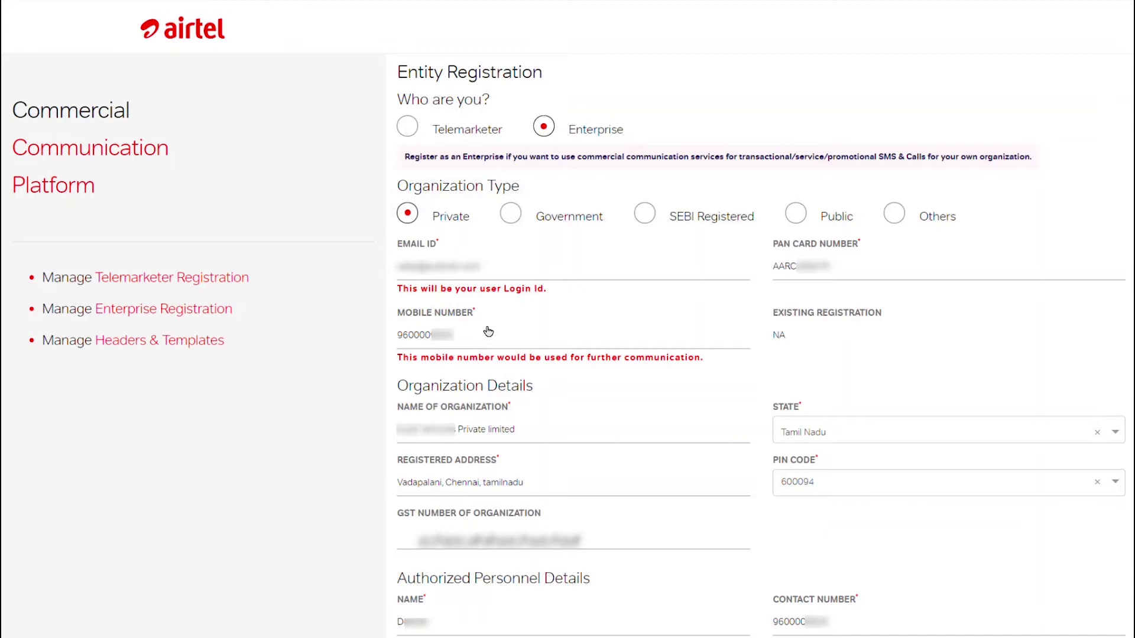
scroll(532, 350, "down", 3)
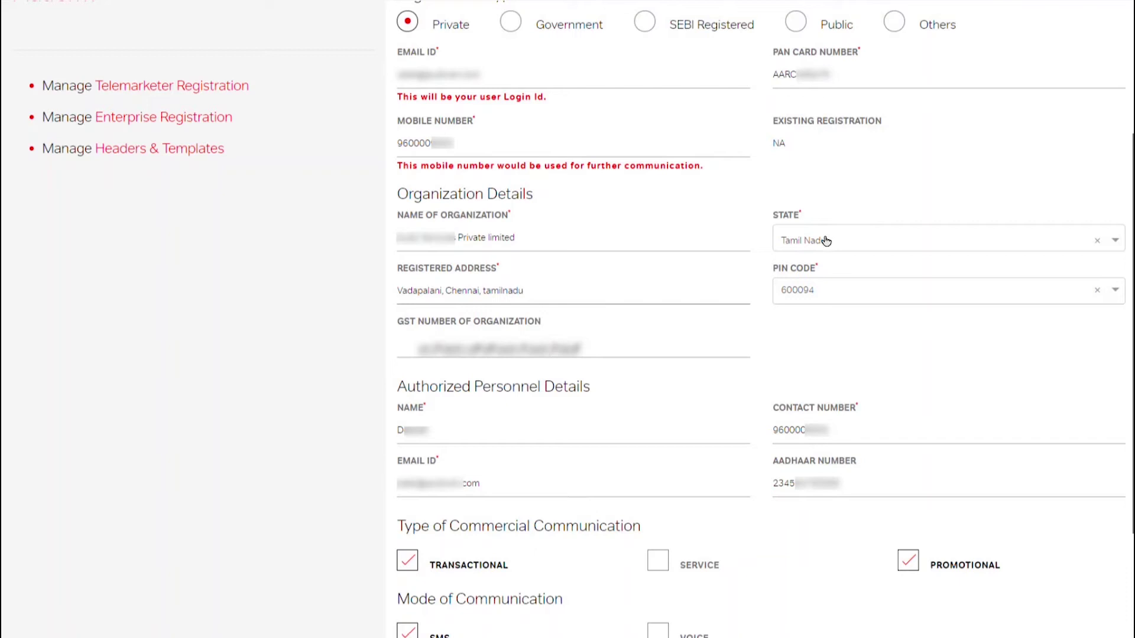
scroll(814, 312, "down", 3)
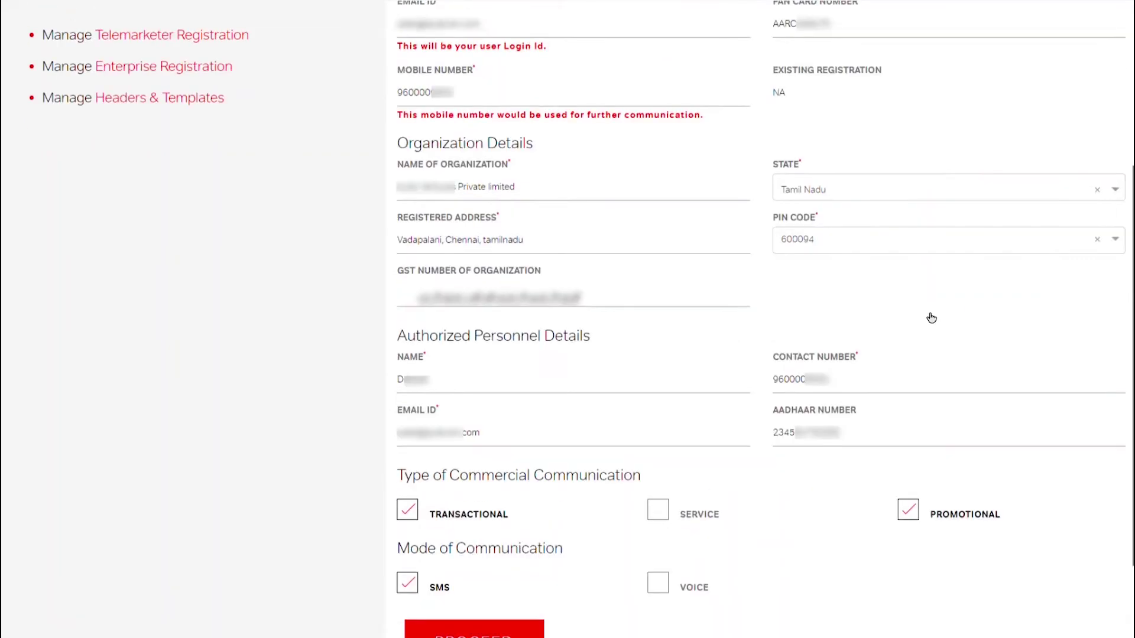
scroll(904, 302, "up", 2)
scroll(721, 367, "down", 1)
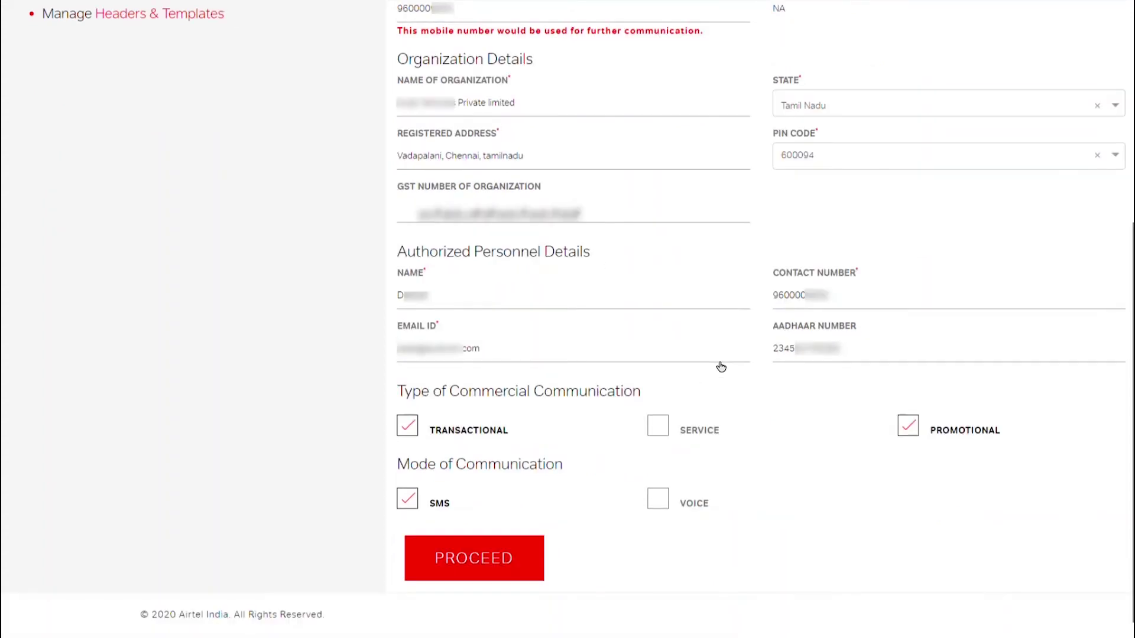
scroll(721, 367, "down", 1)
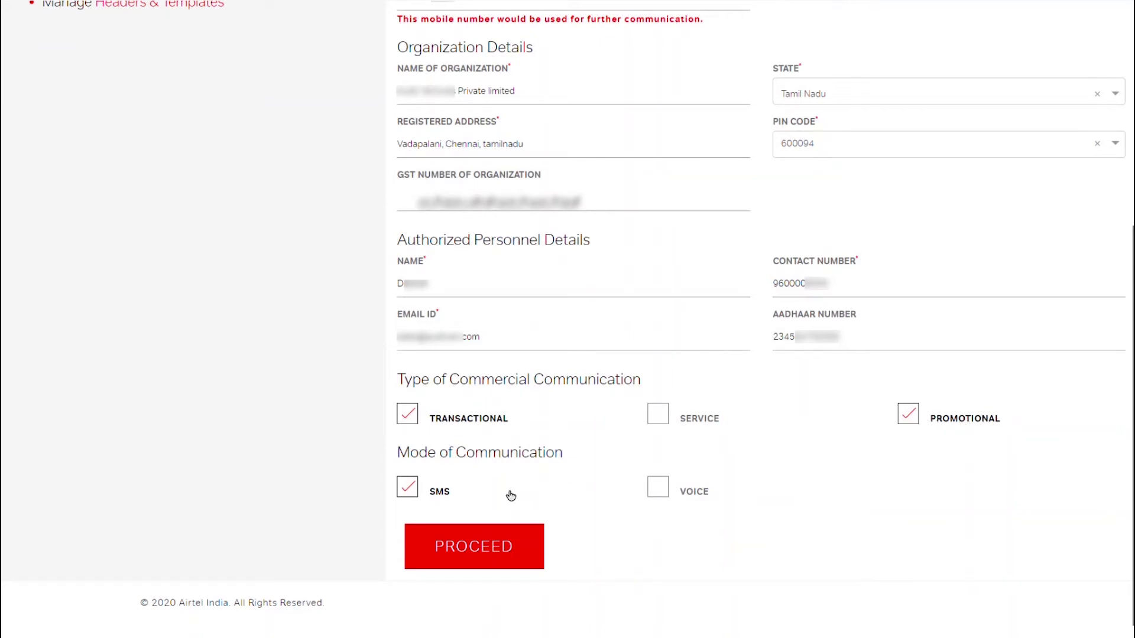
scroll(547, 349, "up", 4)
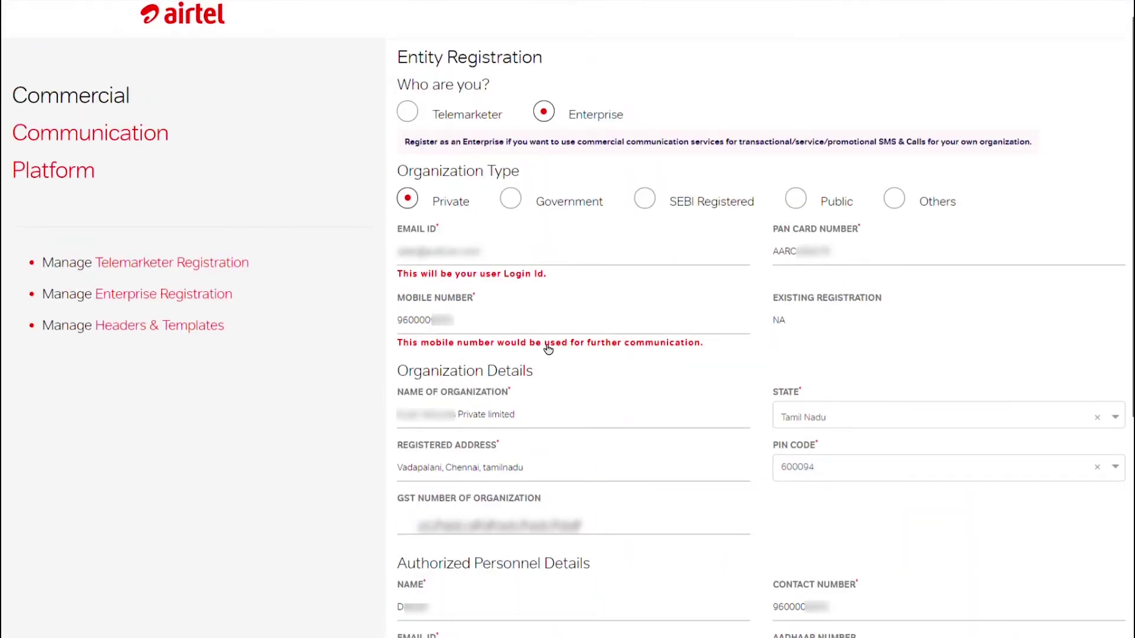
scroll(547, 348, "down", 4)
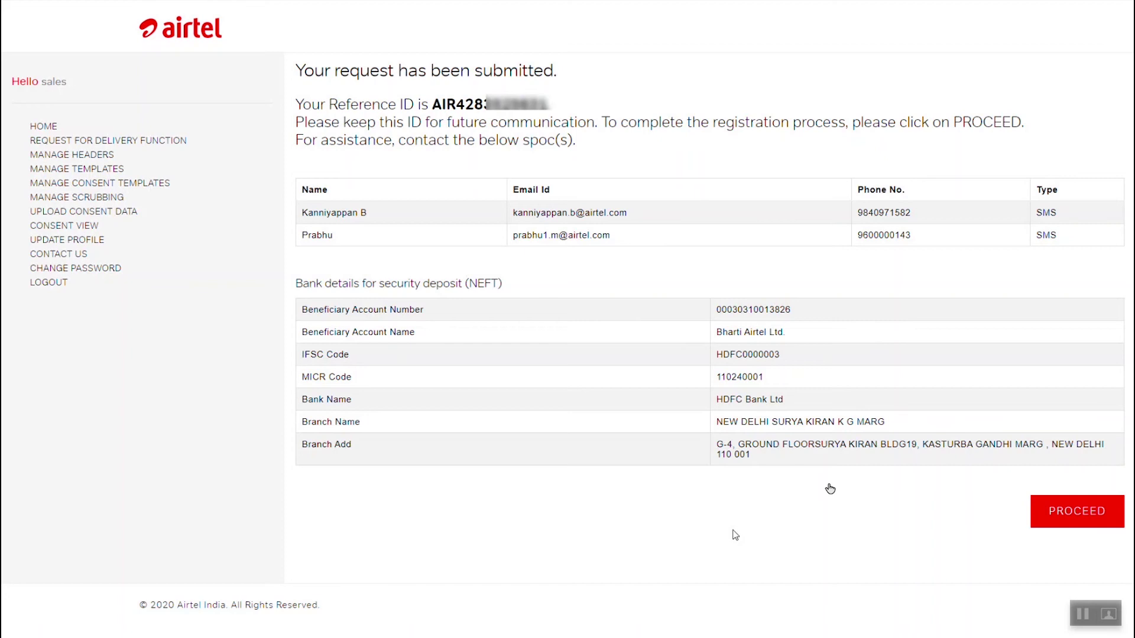
Proceed from the submission confirmation to the Welcome dashboard showing the entity In Process
left_click(1053, 512)
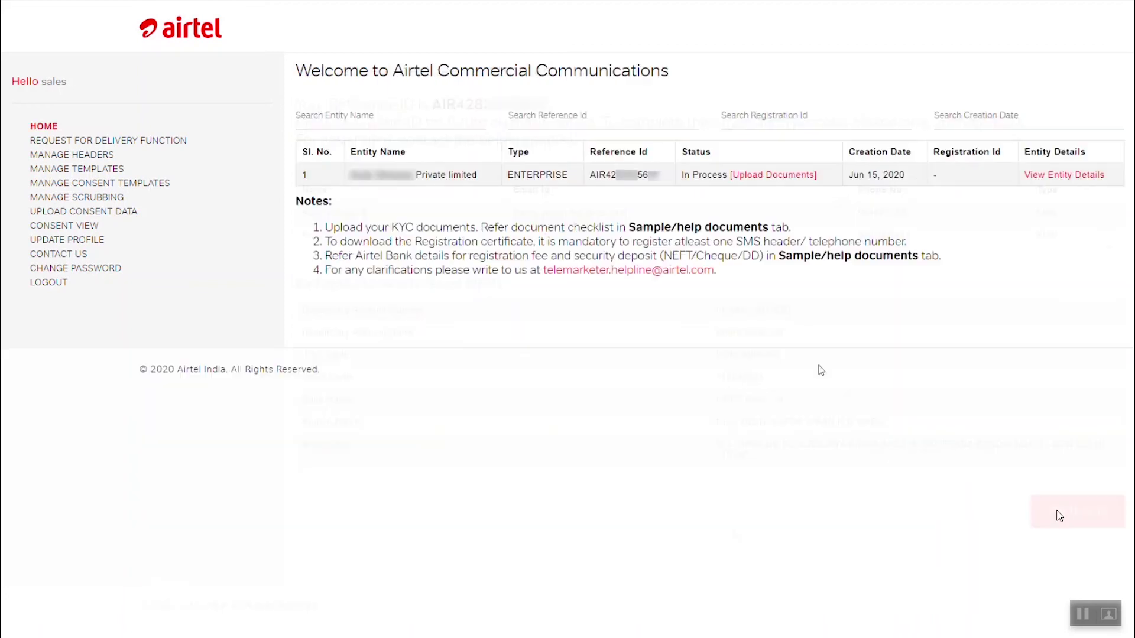